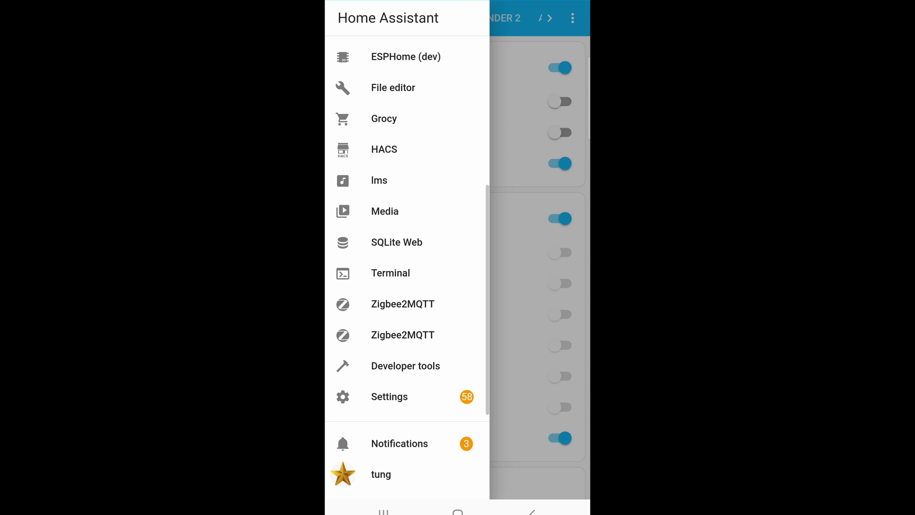
- In the Companion app's Tags settings, add a 'Hyundai car' tag and write it to a physical NFC tag
left_click(391, 395)
scroll(548, 238, "down", 7)
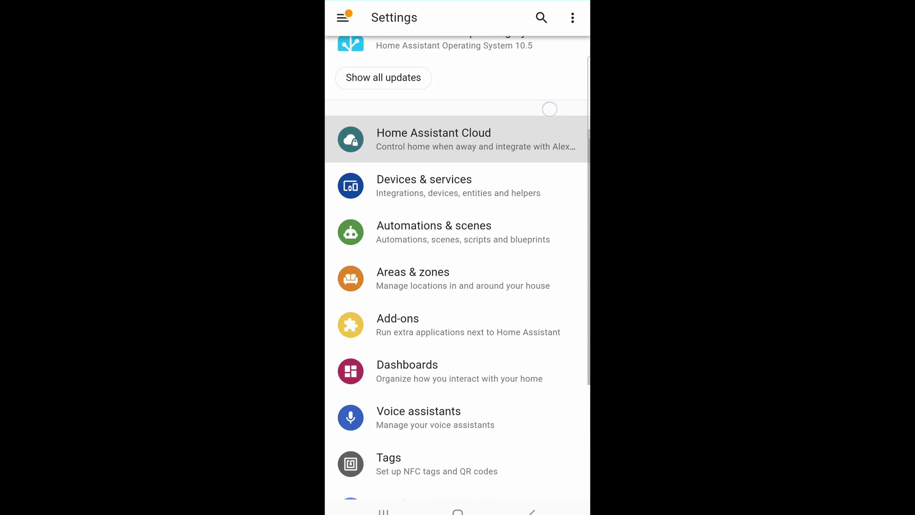
scroll(457, 267, "down", 3)
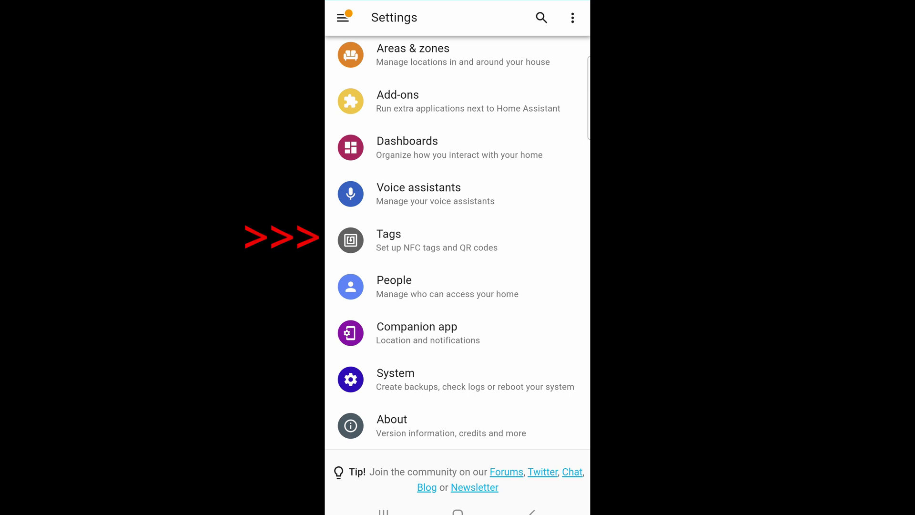
left_click(436, 240)
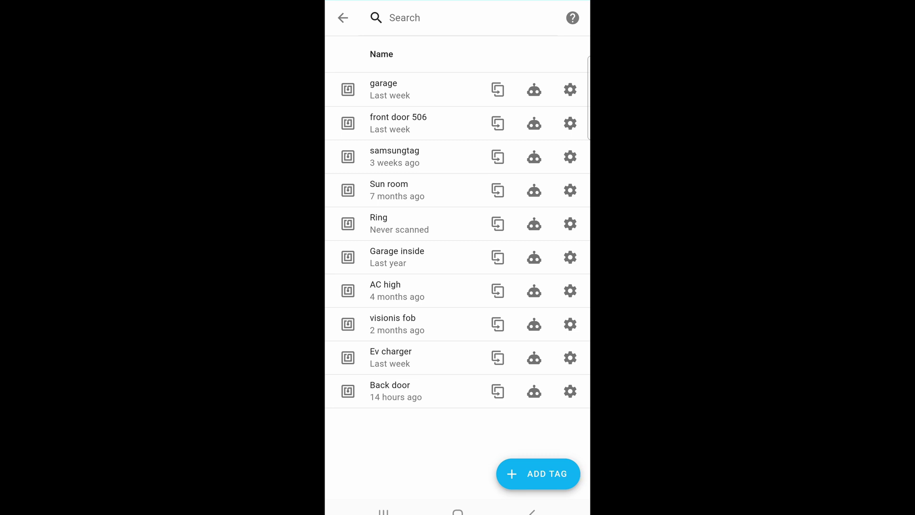
left_click(538, 474)
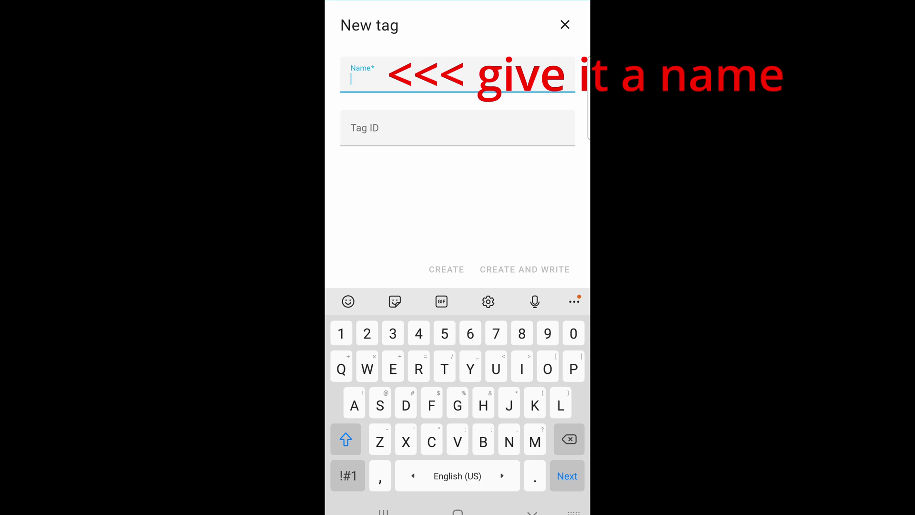
type("Hyundai car")
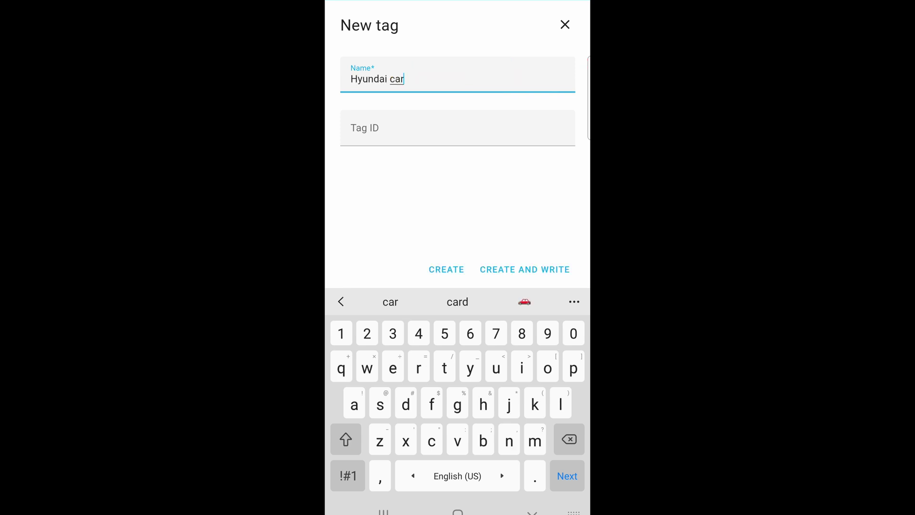
left_click(524, 269)
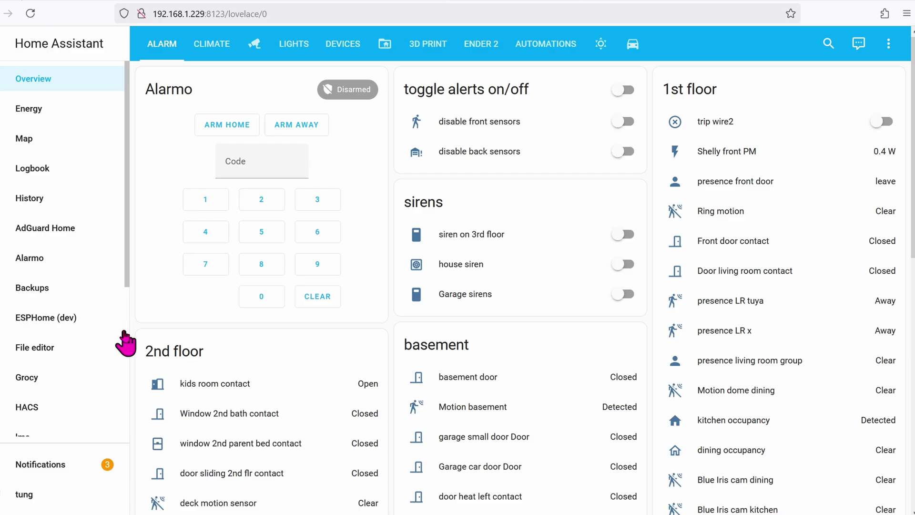
- Go to Settings and open Automations & scenes in the browser
scroll(125, 341, "down", 5)
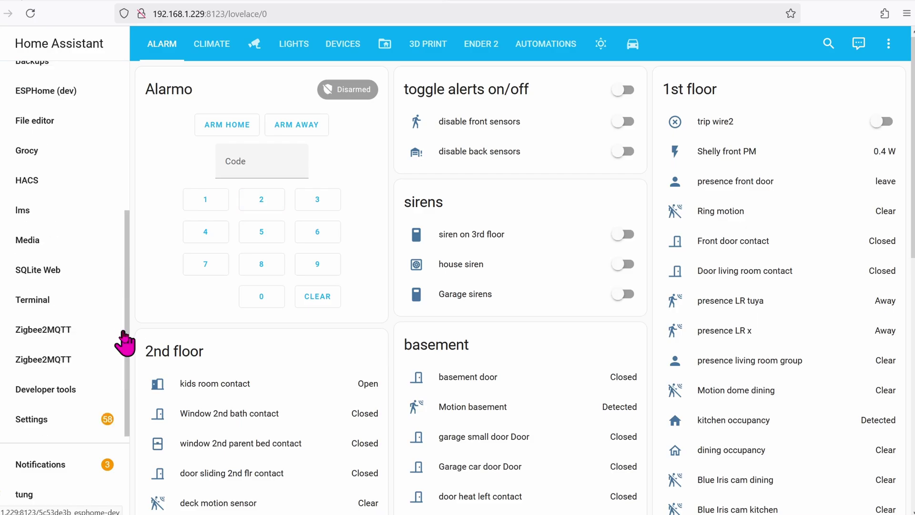
left_click(72, 424)
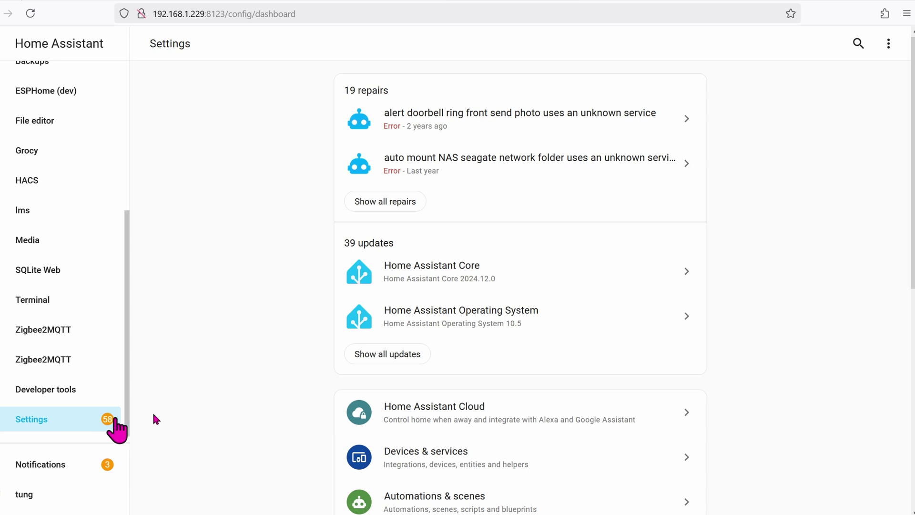
scroll(247, 395, "down", 4)
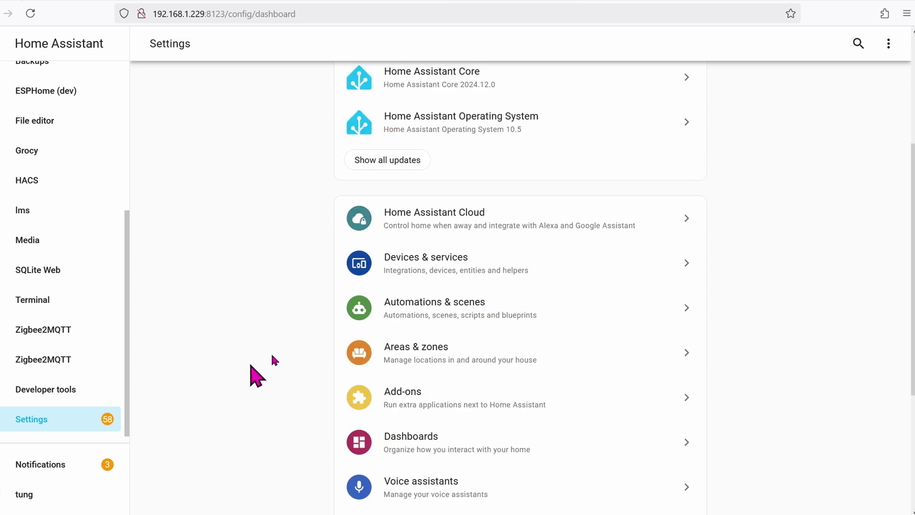
left_click(474, 305)
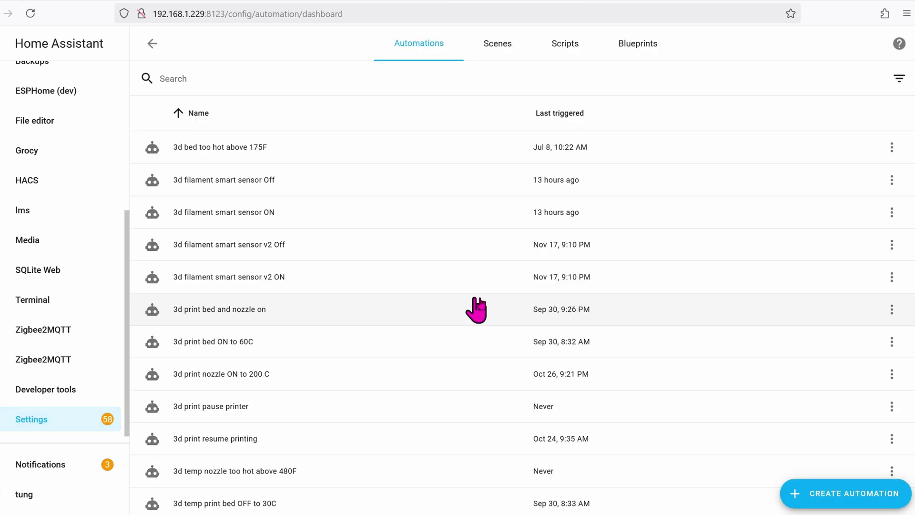
- Create a blank automation with a Tag trigger set to the 'Hyundai car' tag
left_click(866, 505)
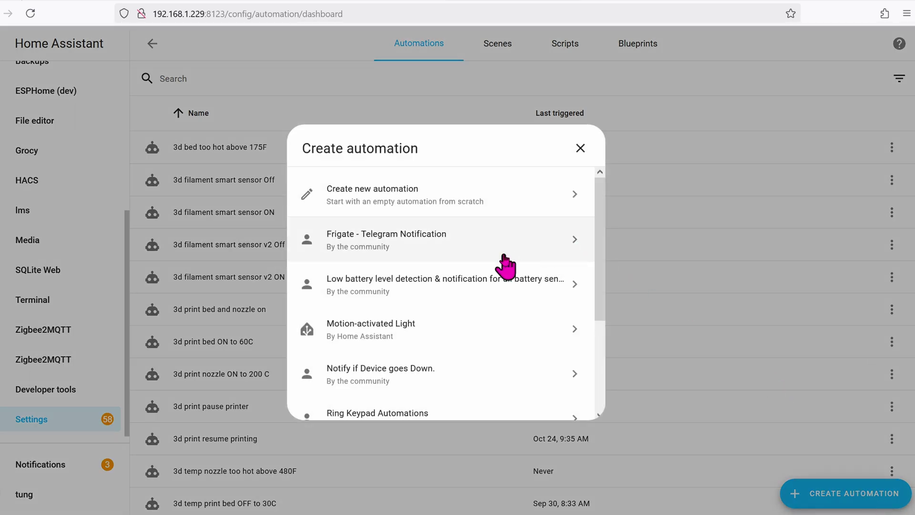
left_click(465, 203)
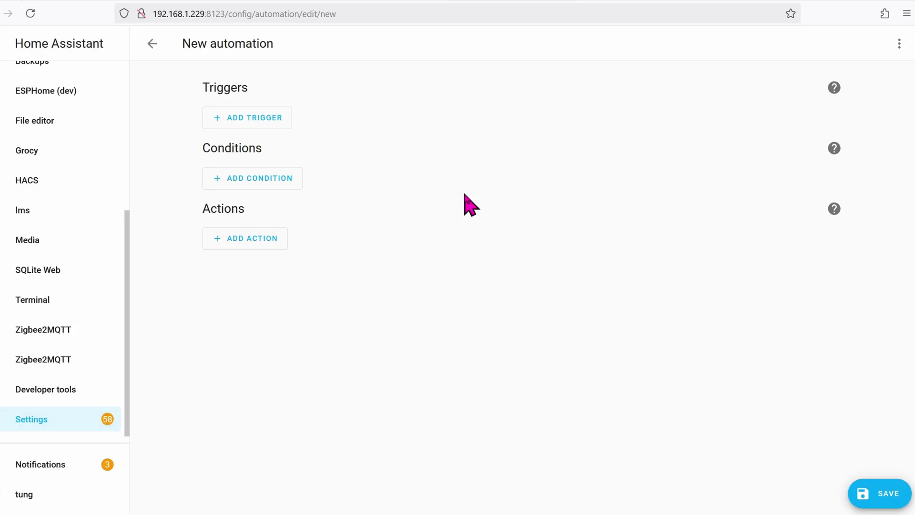
left_click(280, 126)
scroll(328, 253, "down", 1)
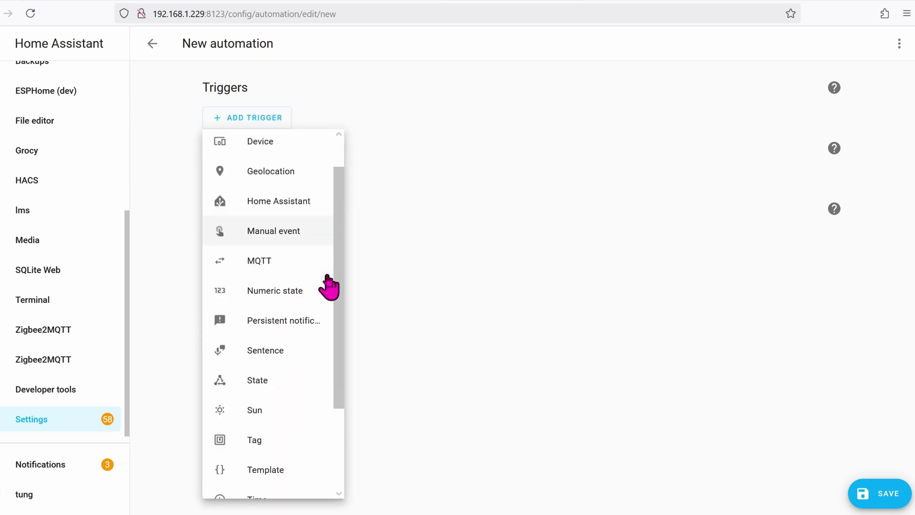
scroll(329, 287, "down", 3)
left_click(296, 339)
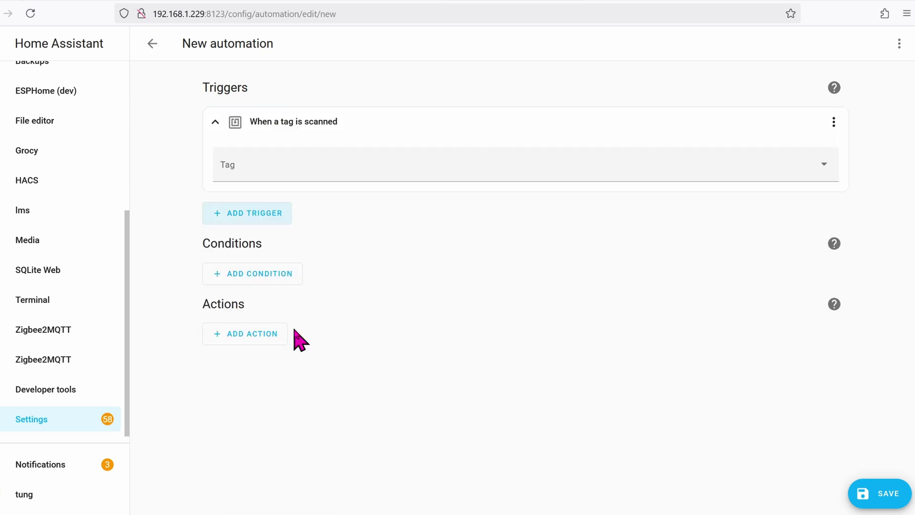
left_click(332, 166)
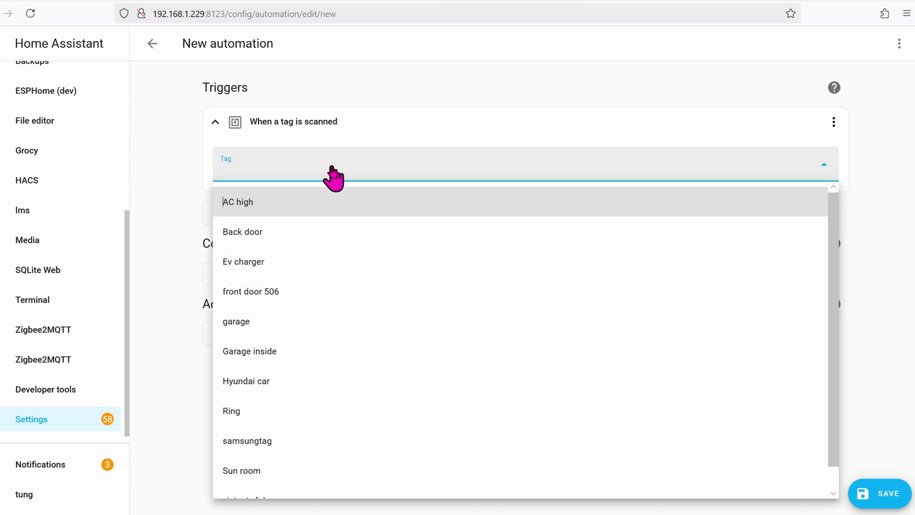
key("h")
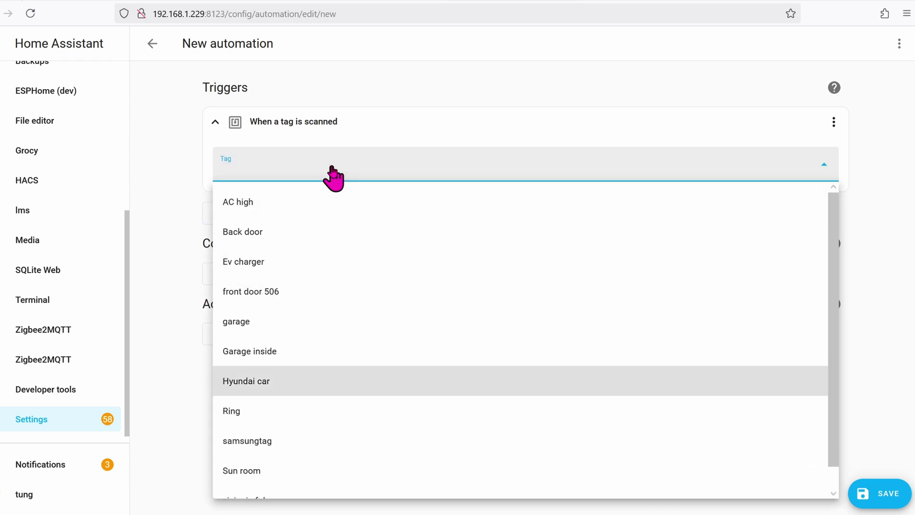
left_click(344, 385)
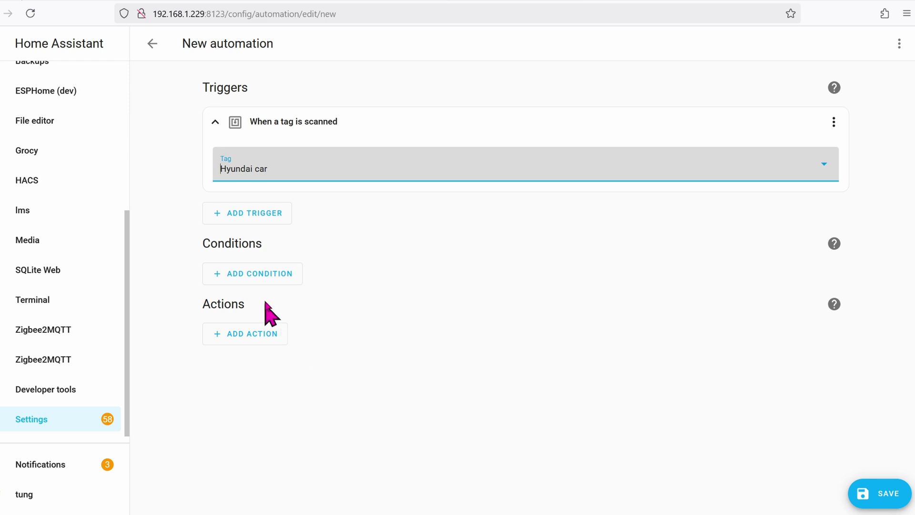
- Add a Numeric state condition on the Forecast Home weather entity, below a fixed number of 50
left_click(265, 274)
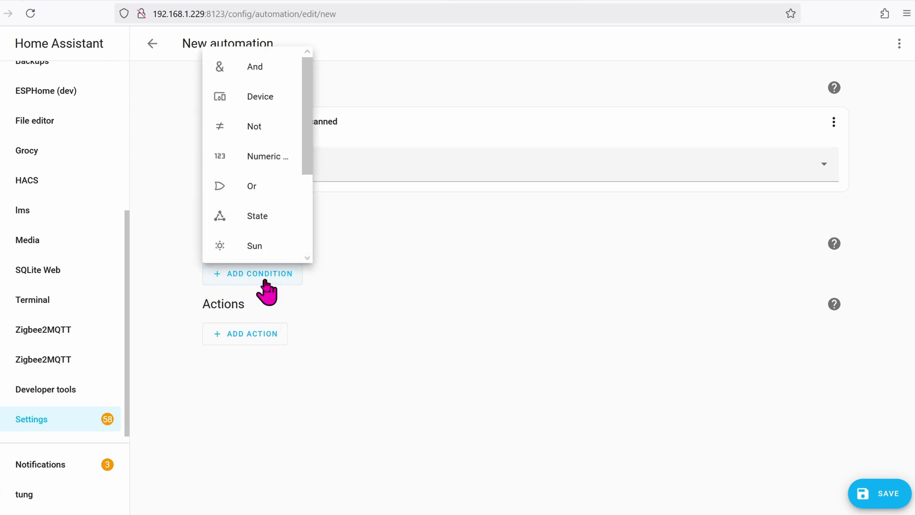
left_click(281, 164)
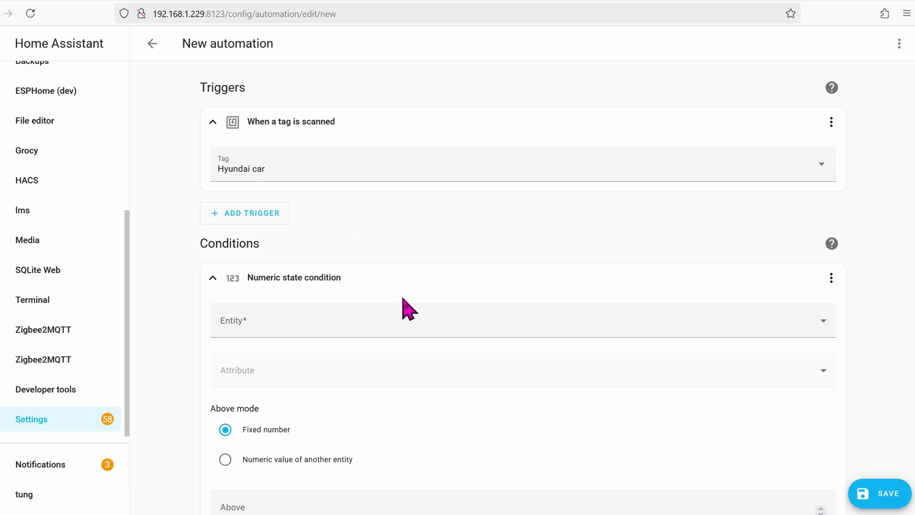
scroll(423, 194, "down", 4)
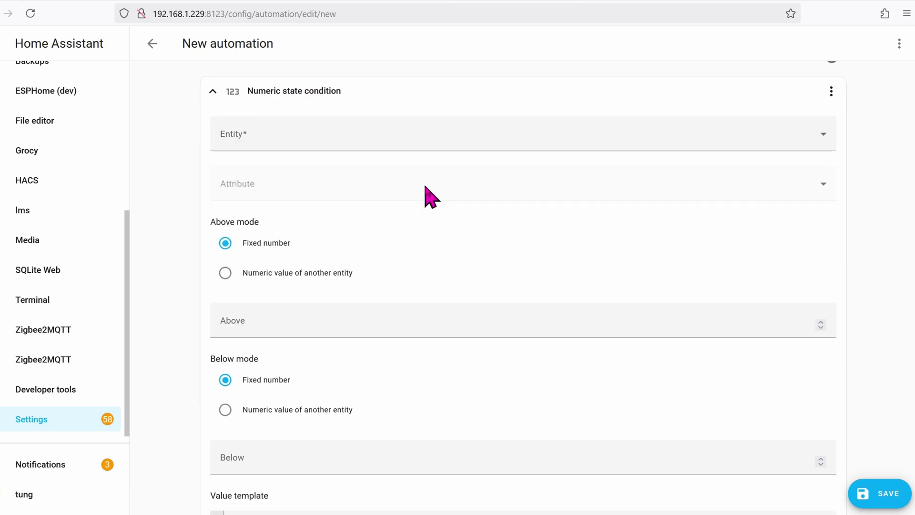
scroll(429, 197, "up", 1)
left_click(438, 197)
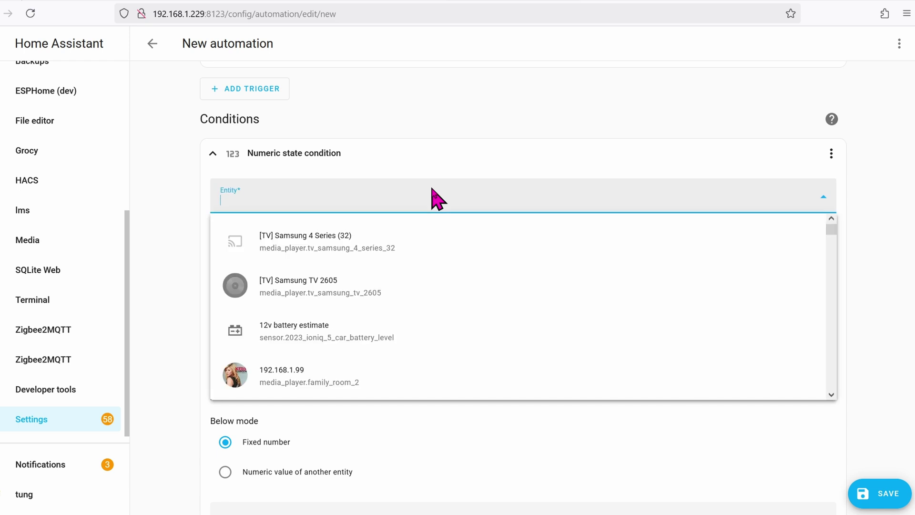
type("WEATHER")
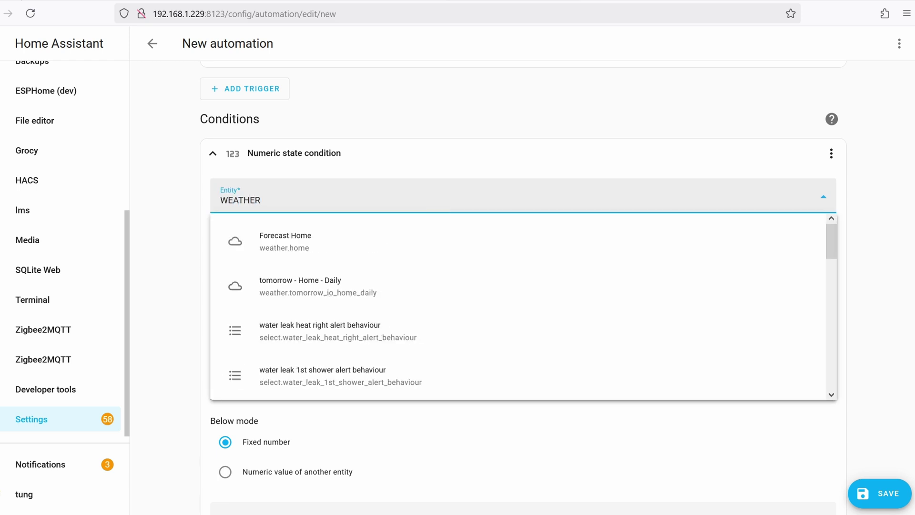
left_click(366, 252)
left_click(225, 317)
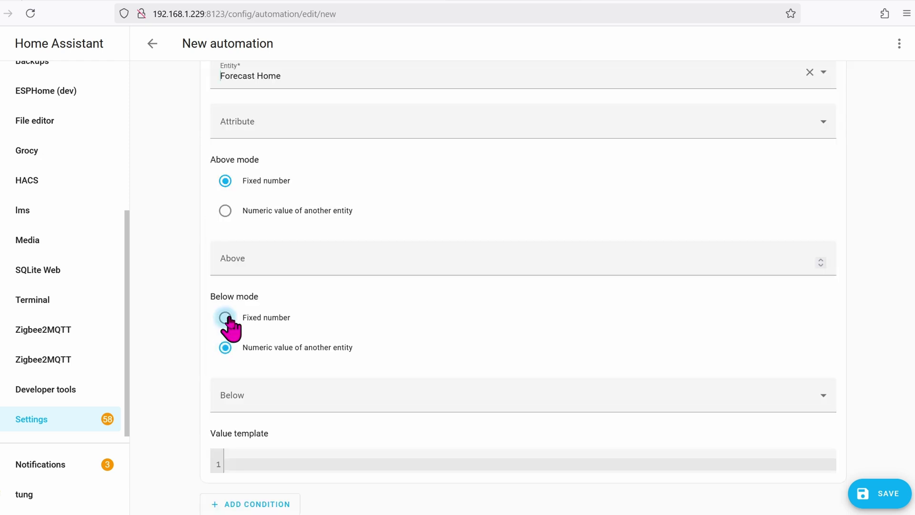
left_click(333, 405)
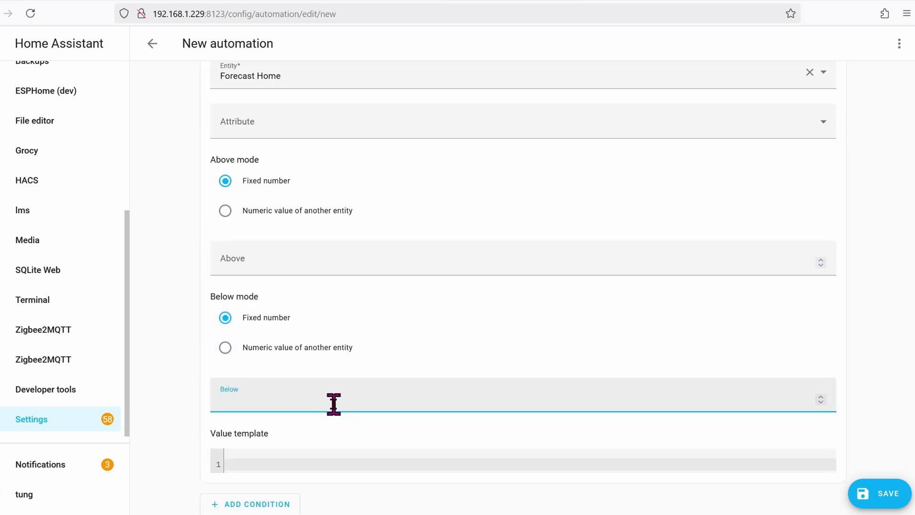
type("50")
left_click(167, 380)
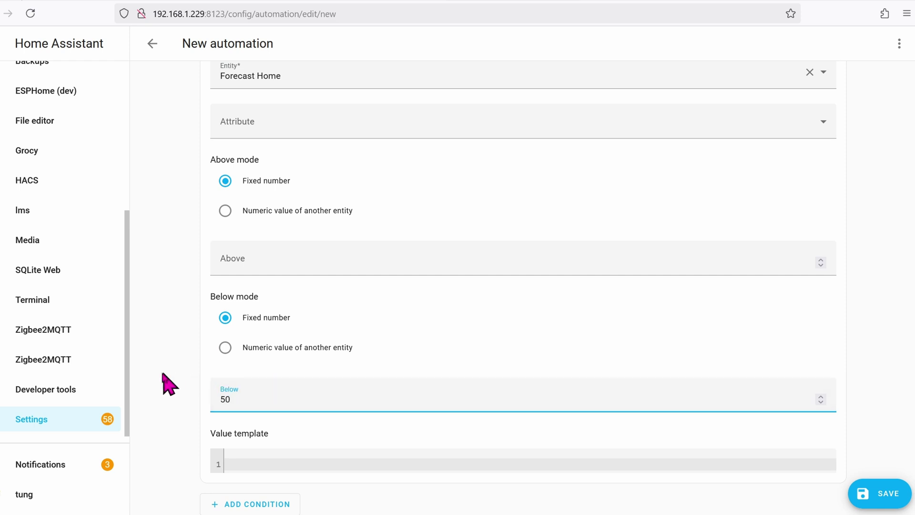
- Add a Call service action and search the services for CLIMATE
scroll(268, 503, "down", 2)
left_click(267, 497)
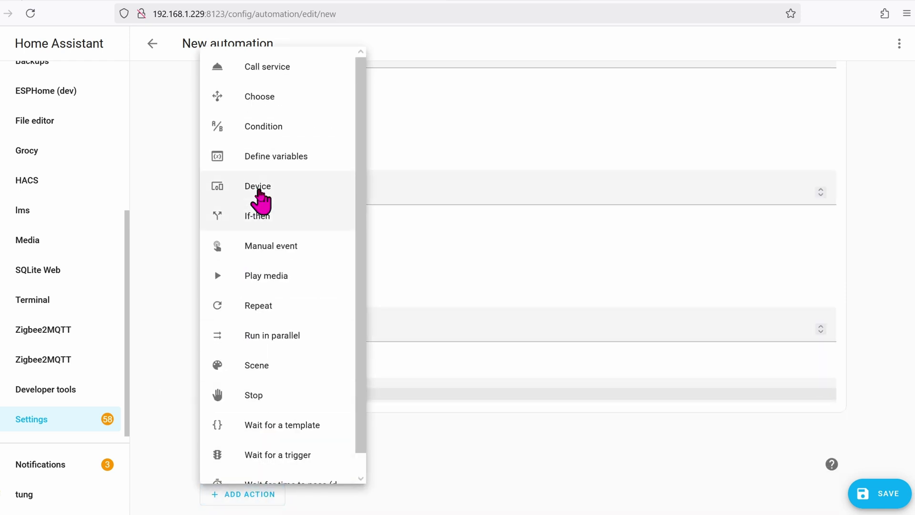
left_click(299, 67)
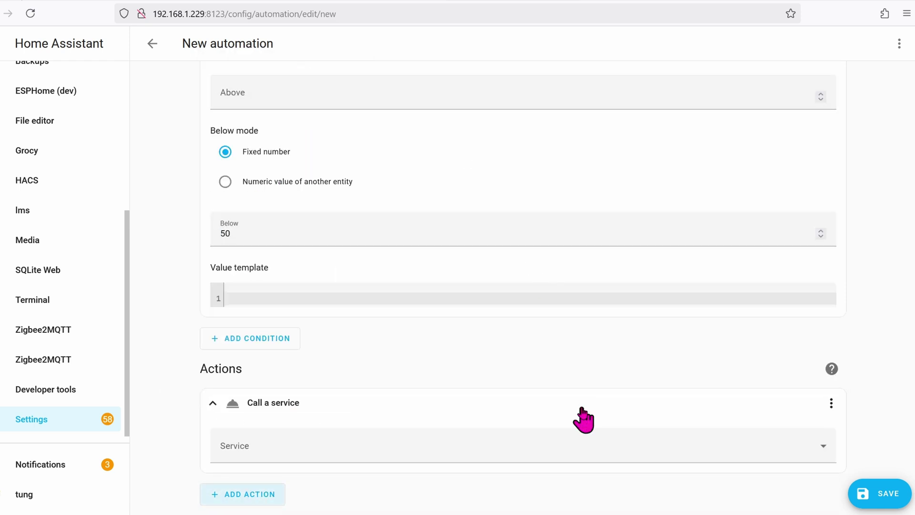
left_click(560, 445)
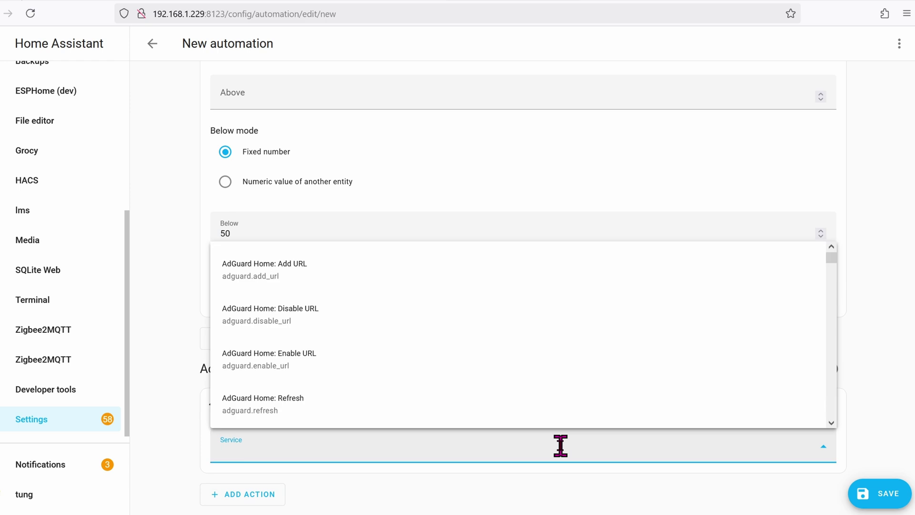
type("CLIMATE")
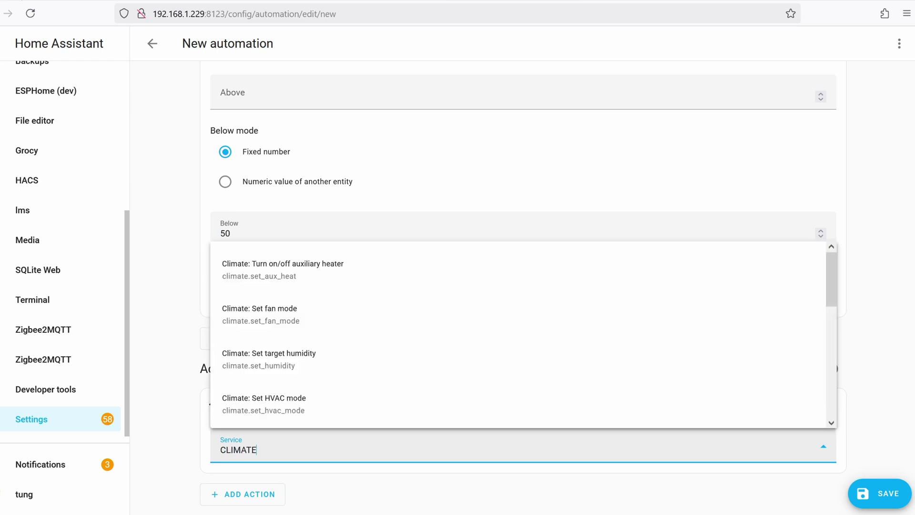
scroll(660, 358, "down", 5)
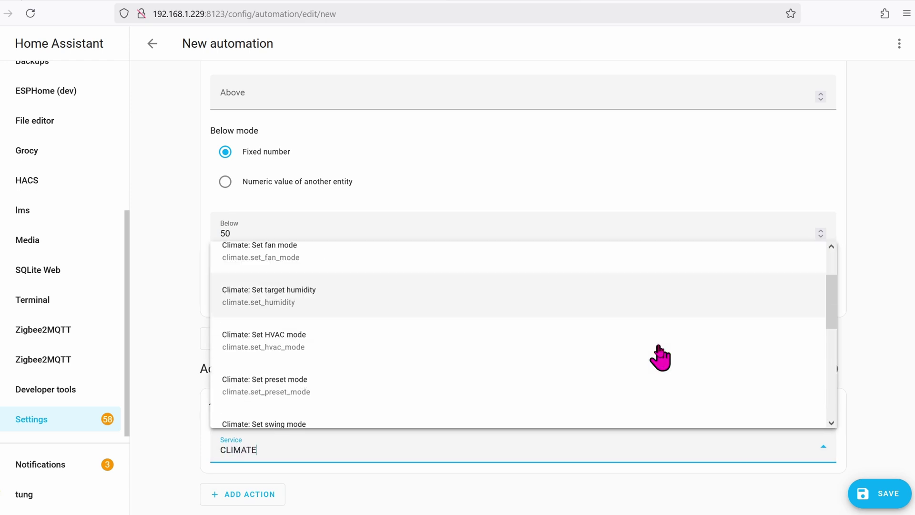
scroll(660, 357, "down", 2)
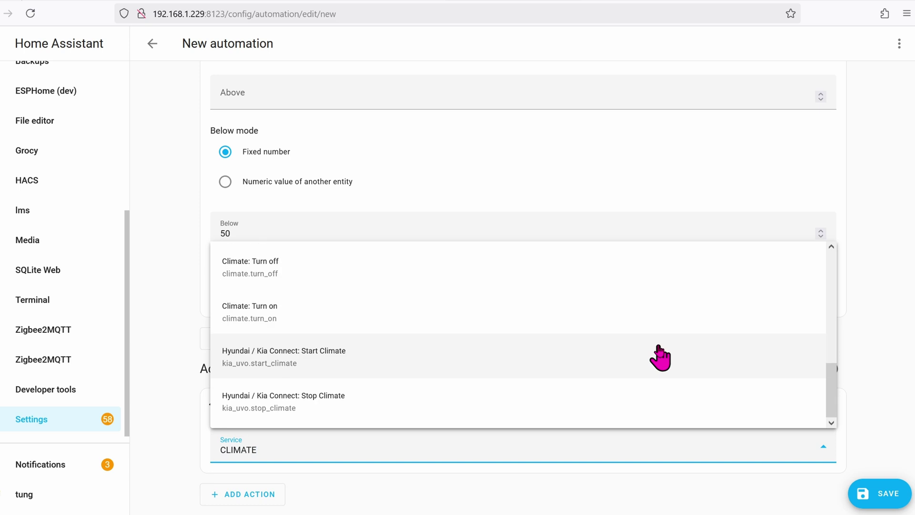
- Choose the Hyundai / Kia Connect: Start Climate service and target the 2023 IONIQ 5
left_click(368, 372)
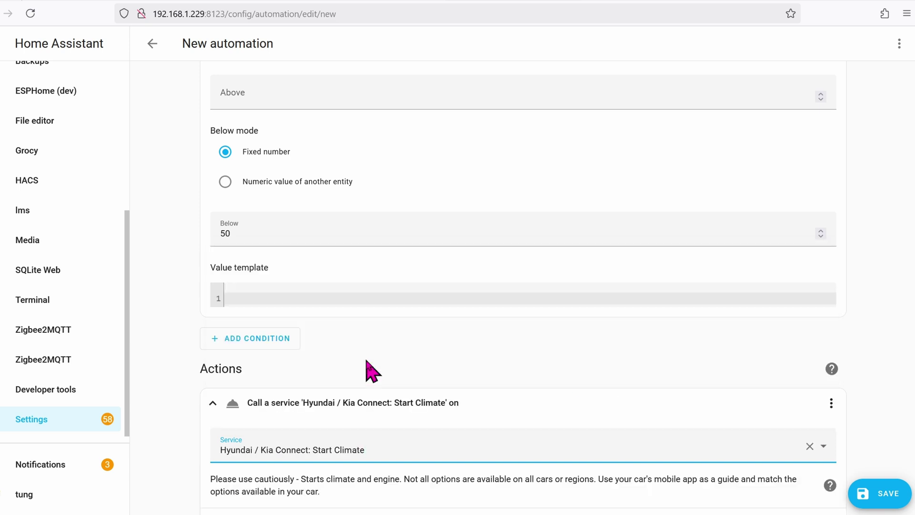
scroll(477, 377, "down", 7)
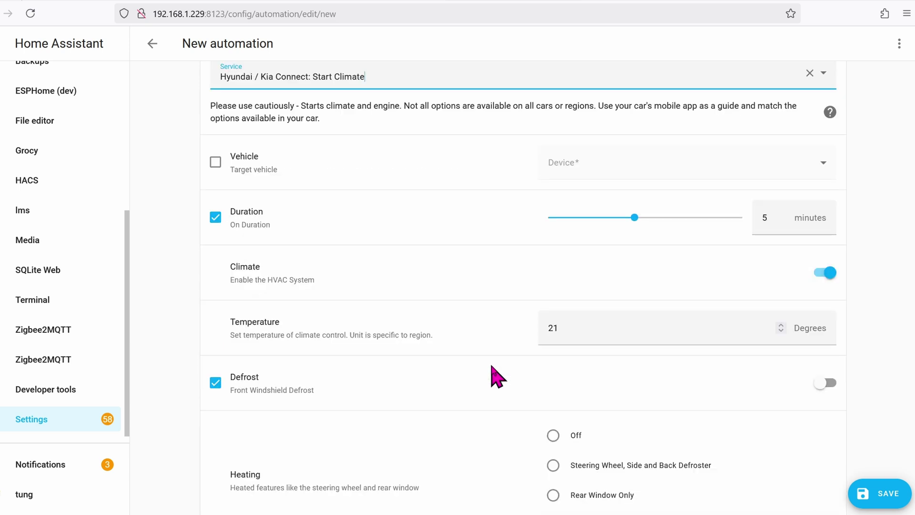
scroll(496, 376, "up", 1)
left_click(721, 236)
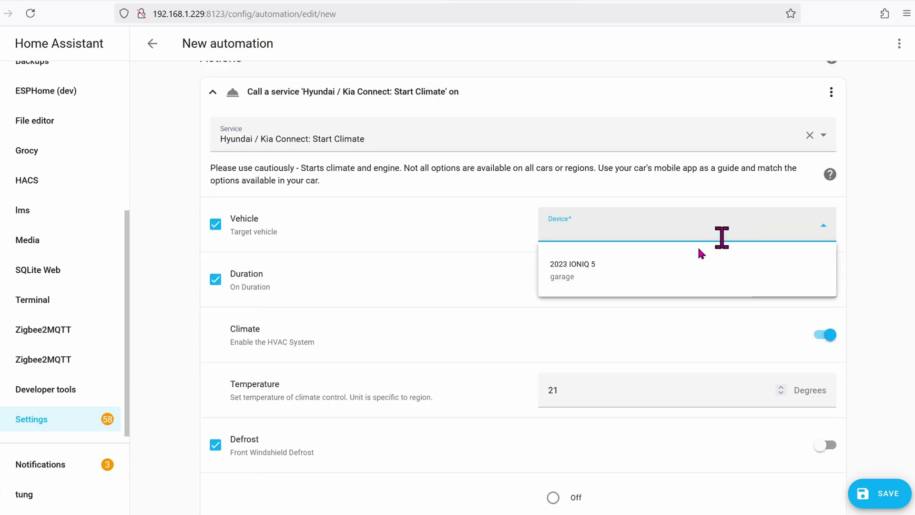
left_click(662, 285)
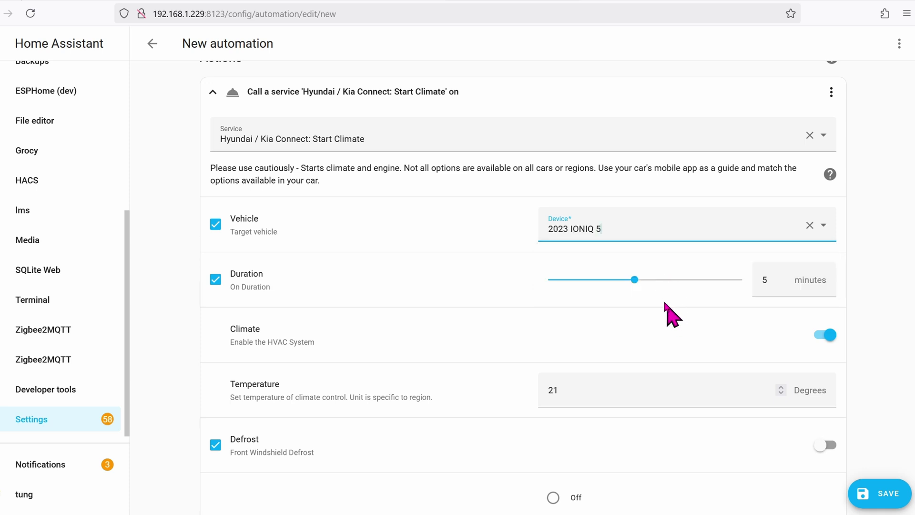
- Set the climate duration to 6 minutes and the temperature to 79
scroll(639, 293, "down", 3)
left_click_drag(636, 159, 656, 160)
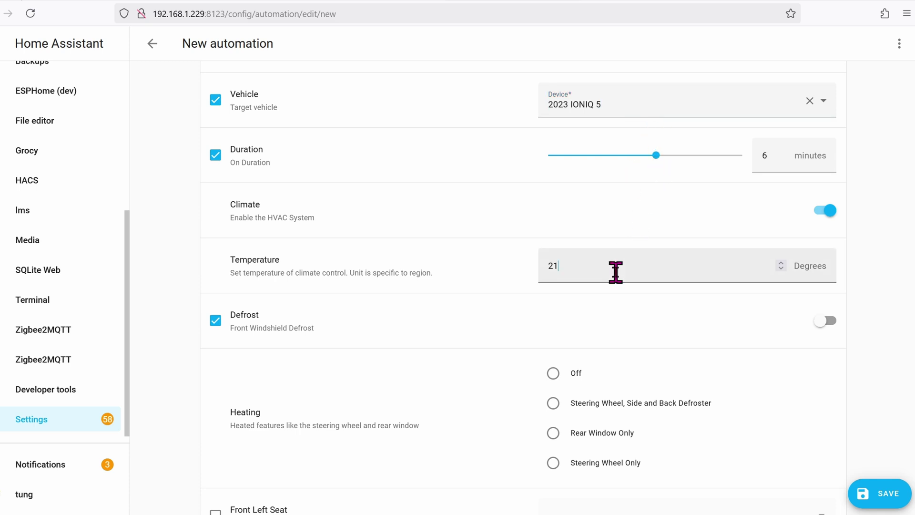
left_click_drag(616, 272, 489, 271)
type("79")
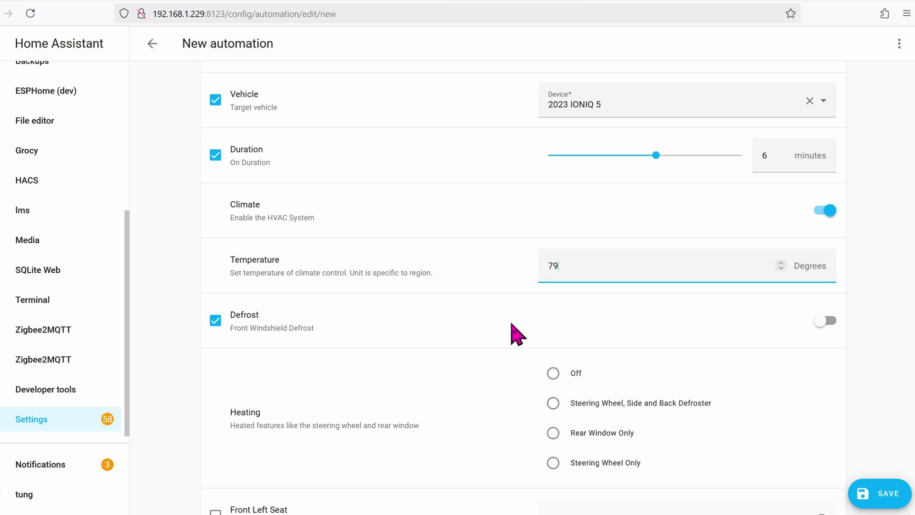
- Turn off front windshield defrost and select Steering Wheel Only heating
left_click(218, 323)
scroll(604, 337, "down", 3)
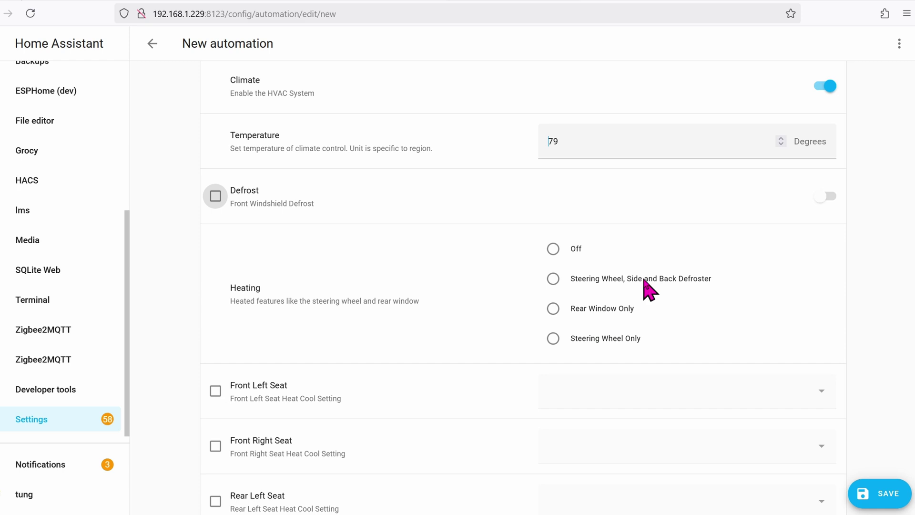
left_click(609, 342)
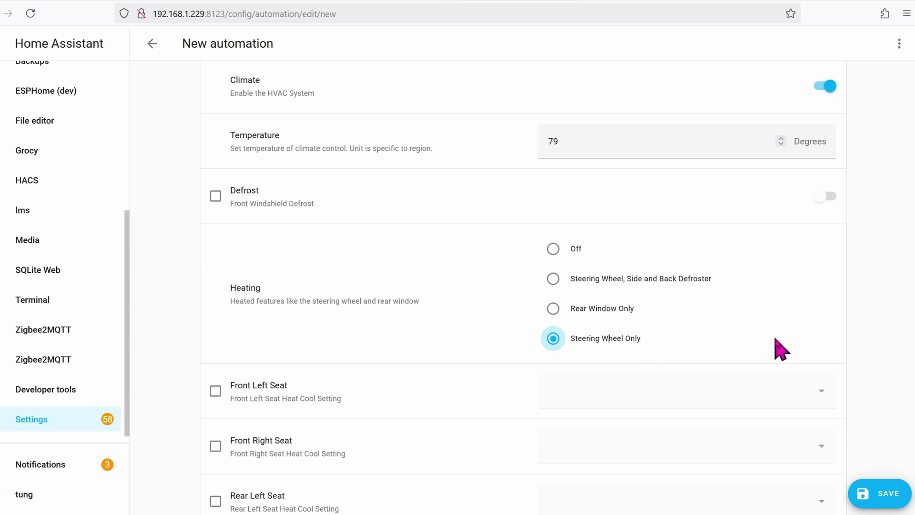
- Enable the Front Left Seat option and set it to Medium Heat
scroll(773, 339, "down", 1)
scroll(774, 339, "down", 2)
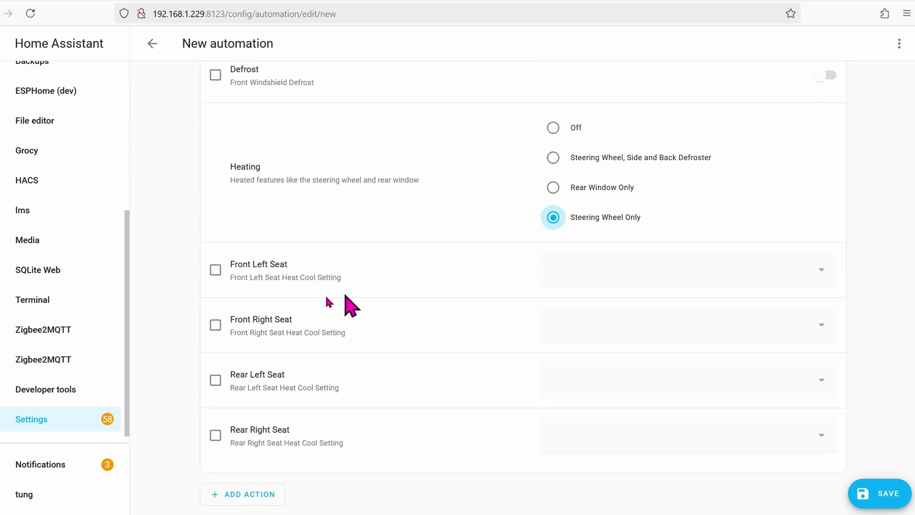
left_click(214, 271)
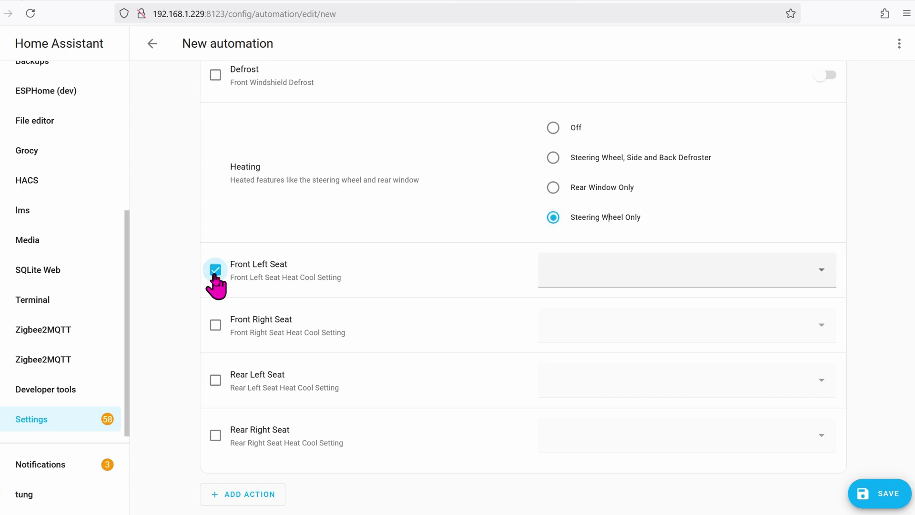
left_click(823, 275)
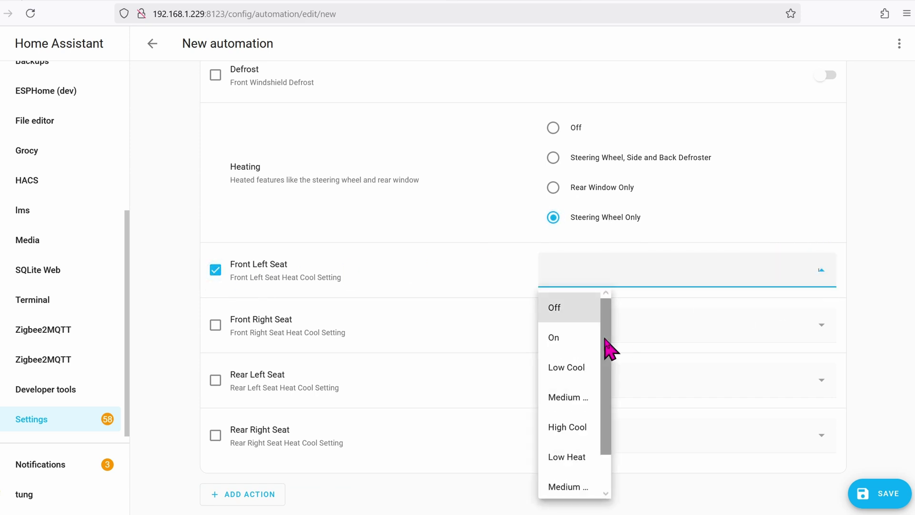
left_click(572, 486)
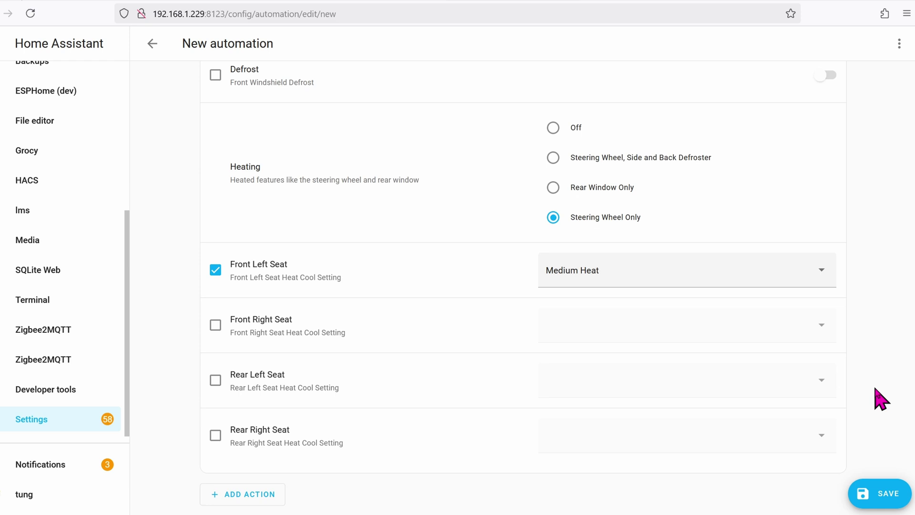
- Save the automation with Ctrl+S under the name 'NFC tag scanned for Hyundai climate under 50f'
key("ctrl+s")
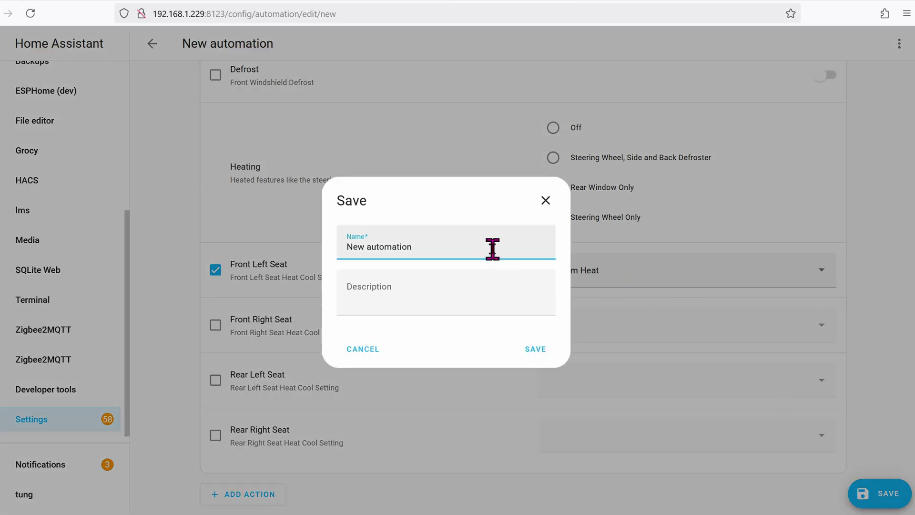
left_click_drag(490, 247, 261, 241)
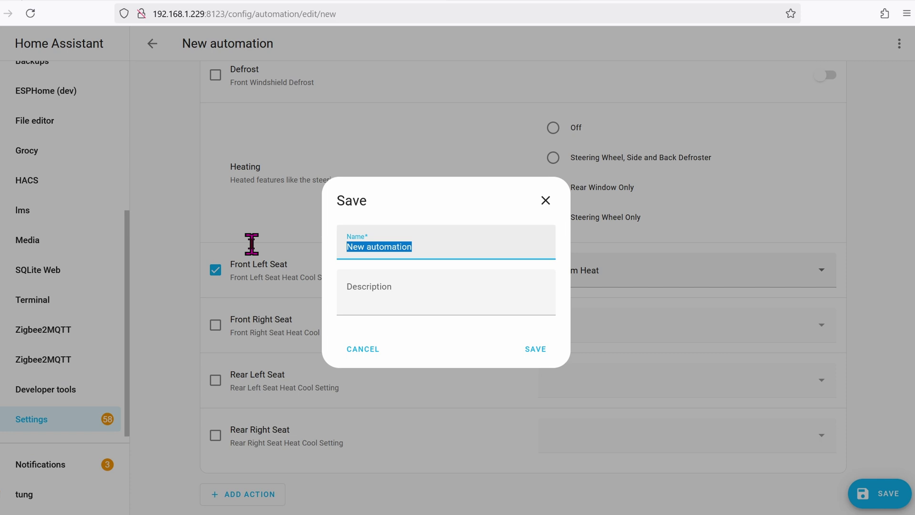
type("NFC tag scanned for Hyundai climate under 50f")
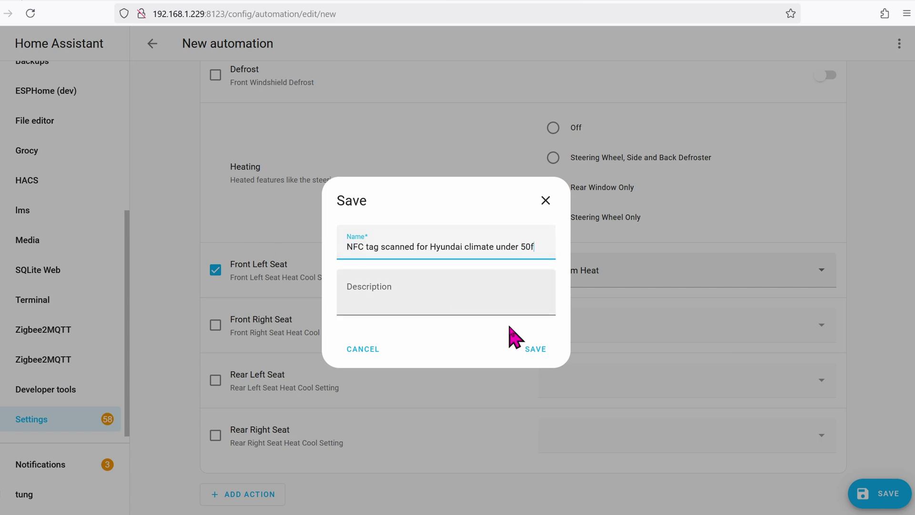
left_click(536, 351)
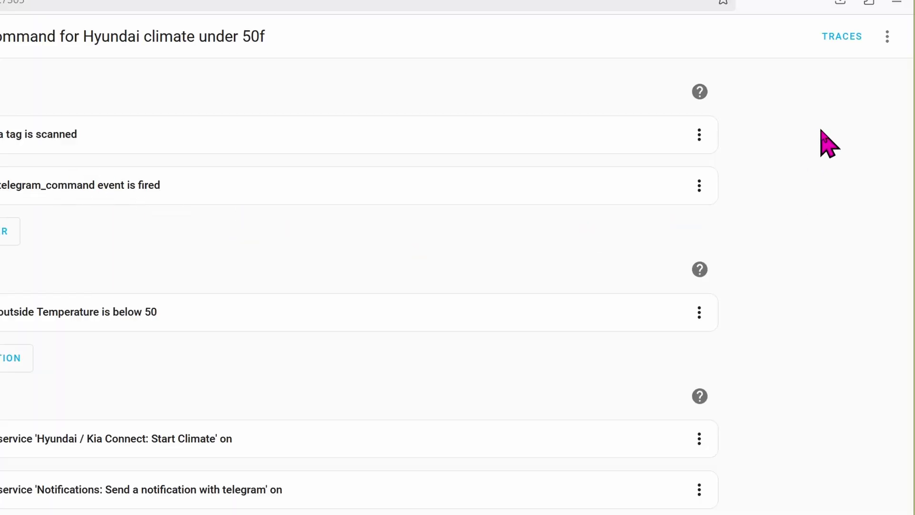
- Switch the automation to Edit in YAML from the three-dot menu
left_click(895, 44)
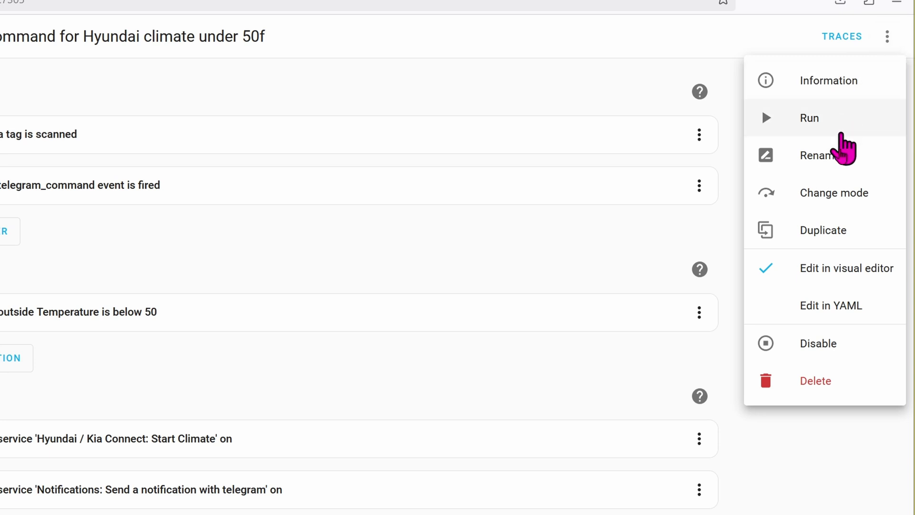
left_click(837, 310)
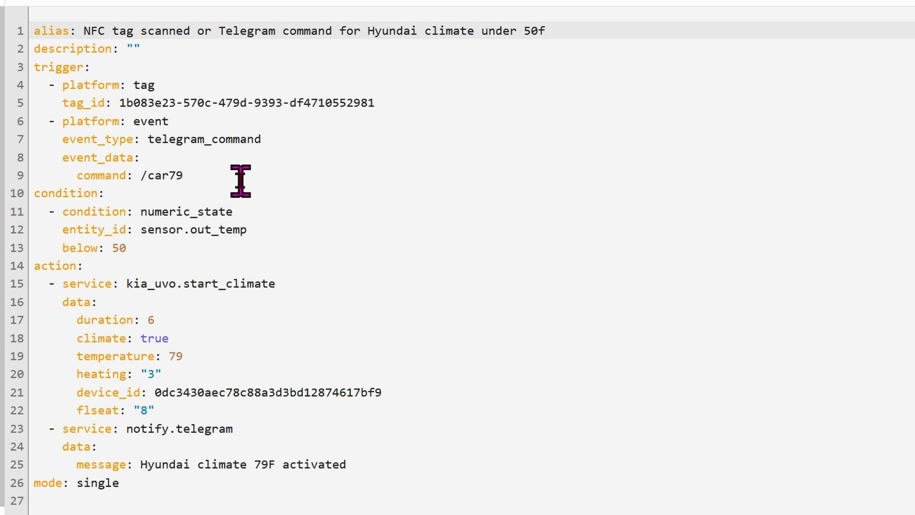
left_click_drag(241, 181, 6, 123)
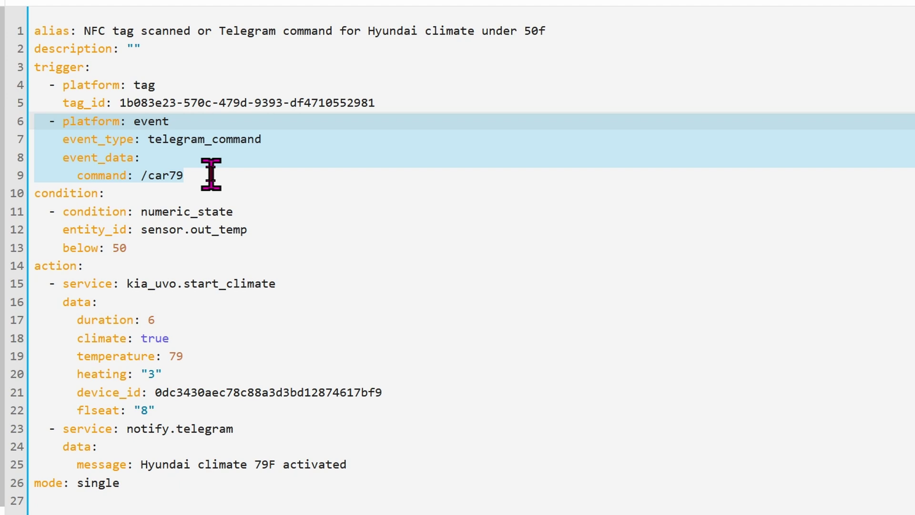
left_click_drag(34, 428, 411, 456)
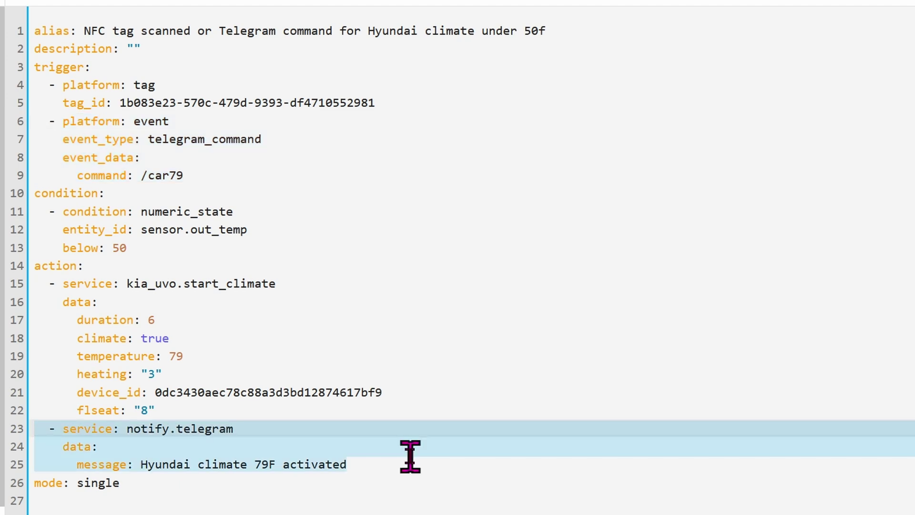